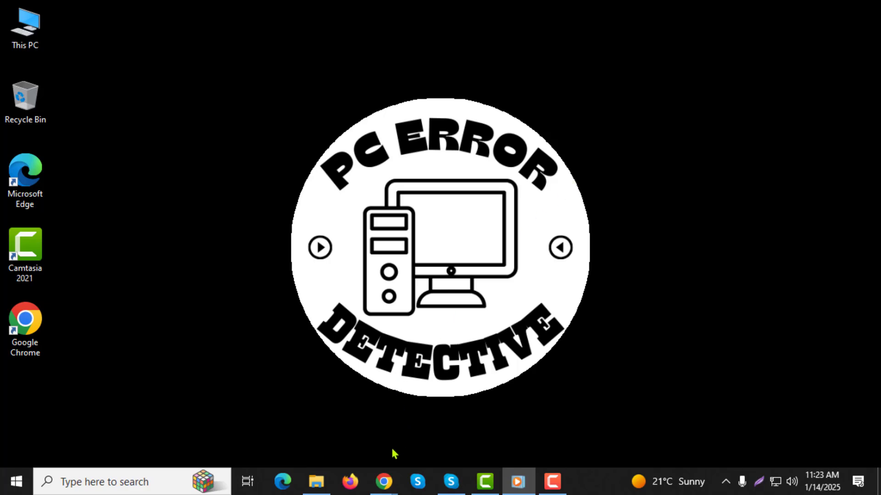
- Bring up Outlook in Chrome and show the calendar for the January 13–17, 2025 work week
{"action": "left_click", "coordinate": [455, 402]}
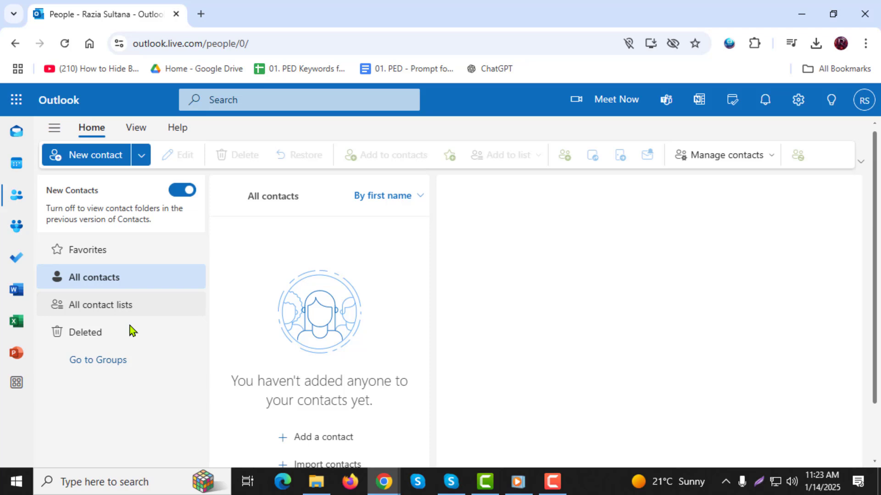
{"action": "left_click", "coordinate": [15, 166]}
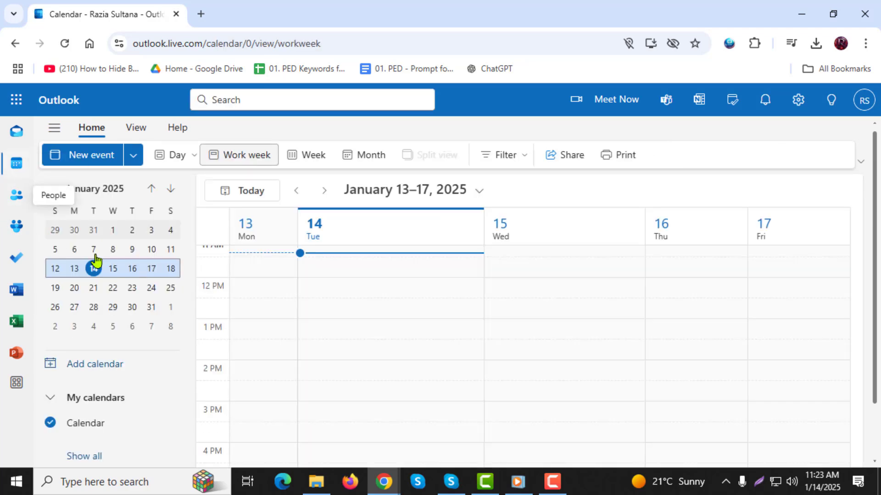
- Start a new 'PC Error Detective' event for Tuesday, January 14, at 12:00 PM
{"action": "left_click", "coordinate": [85, 160]}
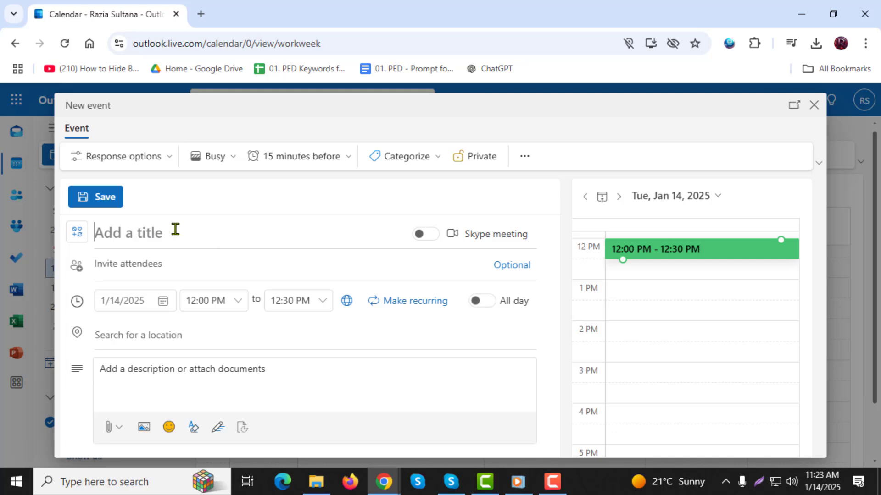
{"action": "type", "text": "PC Error Detective"}
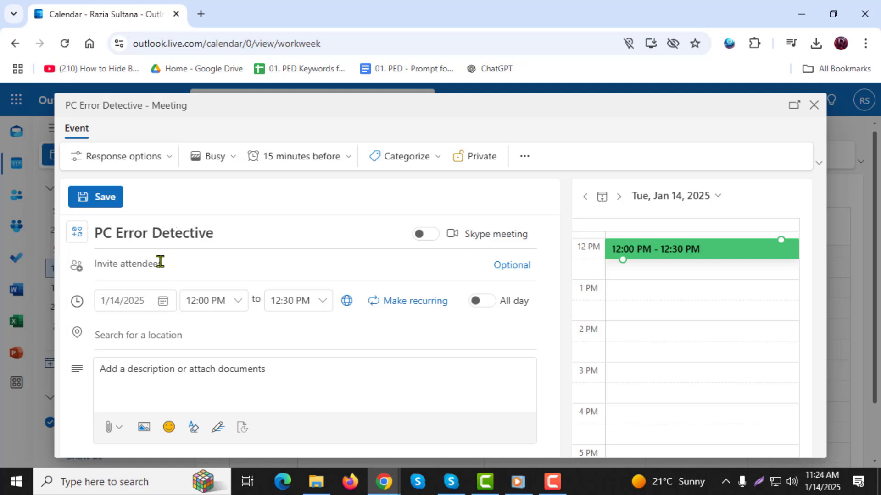
- Invite the suggested contact and change the meeting's end time to 1:00 PM
{"action": "left_click", "coordinate": [111, 260]}
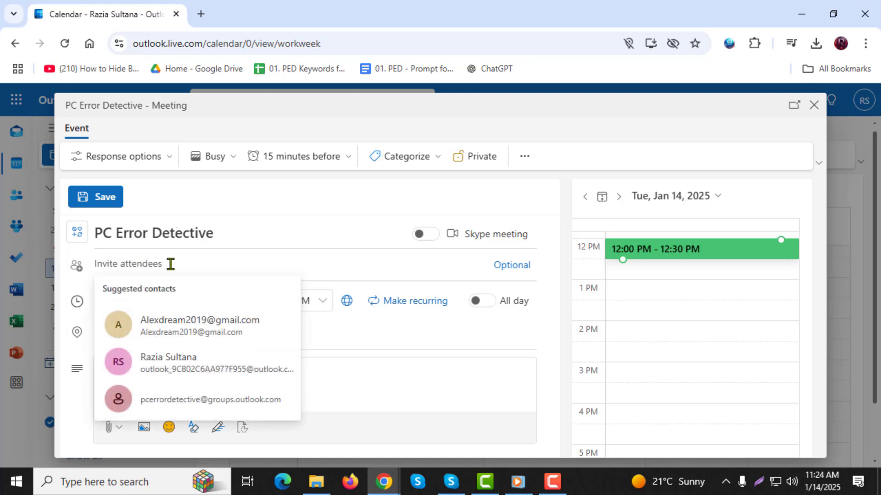
{"action": "left_click", "coordinate": [195, 329]}
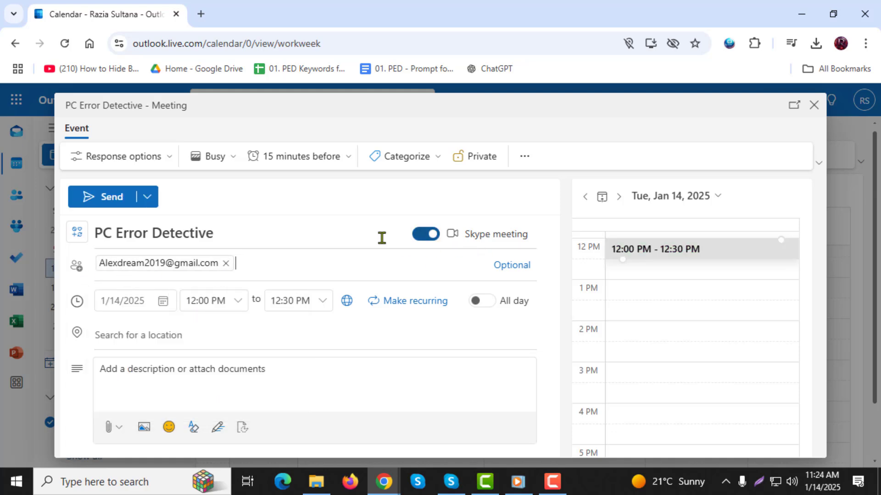
{"action": "left_click", "coordinate": [322, 301]}
{"action": "left_click", "coordinate": [318, 348]}
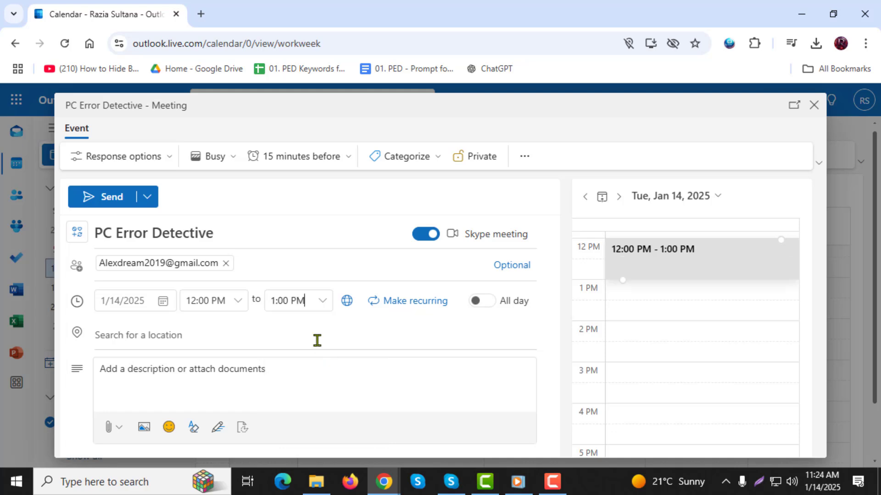
{"action": "left_click", "coordinate": [164, 305]}
{"action": "left_click", "coordinate": [232, 357]}
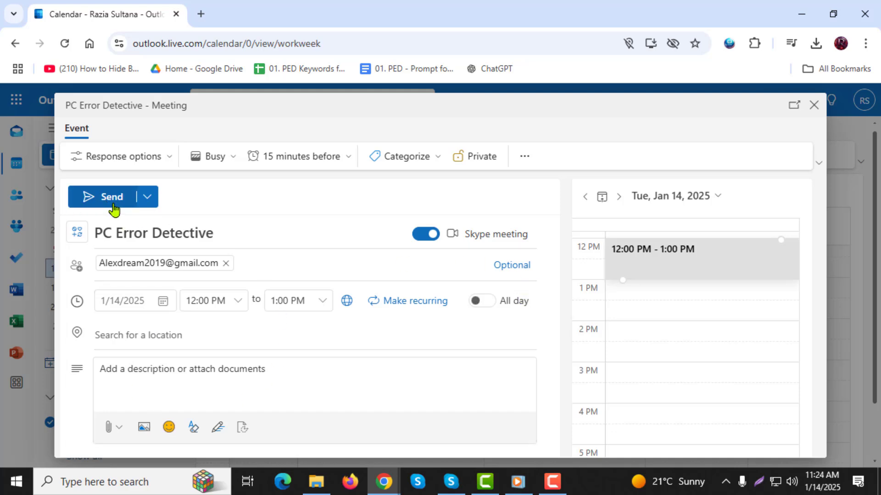
- Send the invitation and view the details of Tuesday's 12–1 PM PC Error Detective event
{"action": "left_click", "coordinate": [112, 201]}
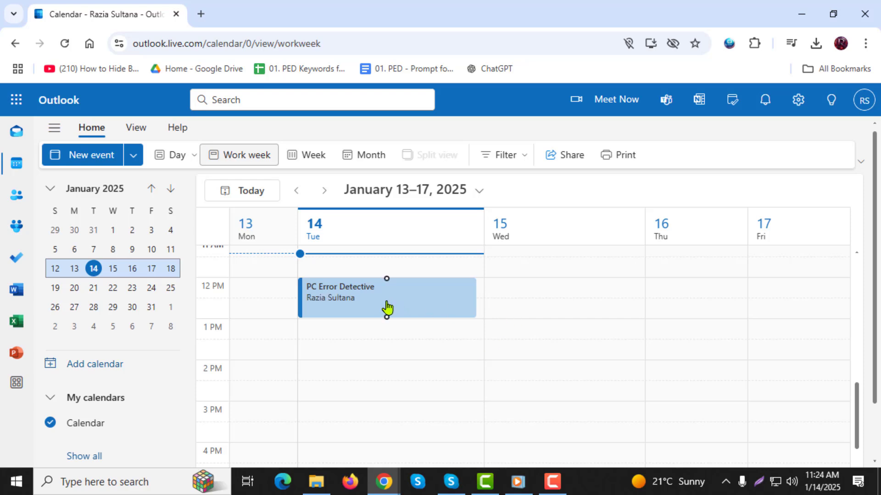
{"action": "left_click", "coordinate": [361, 306]}
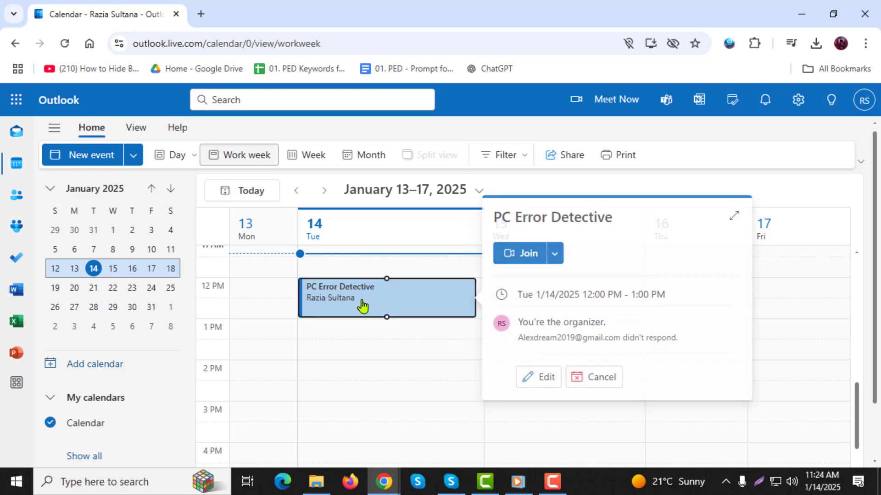